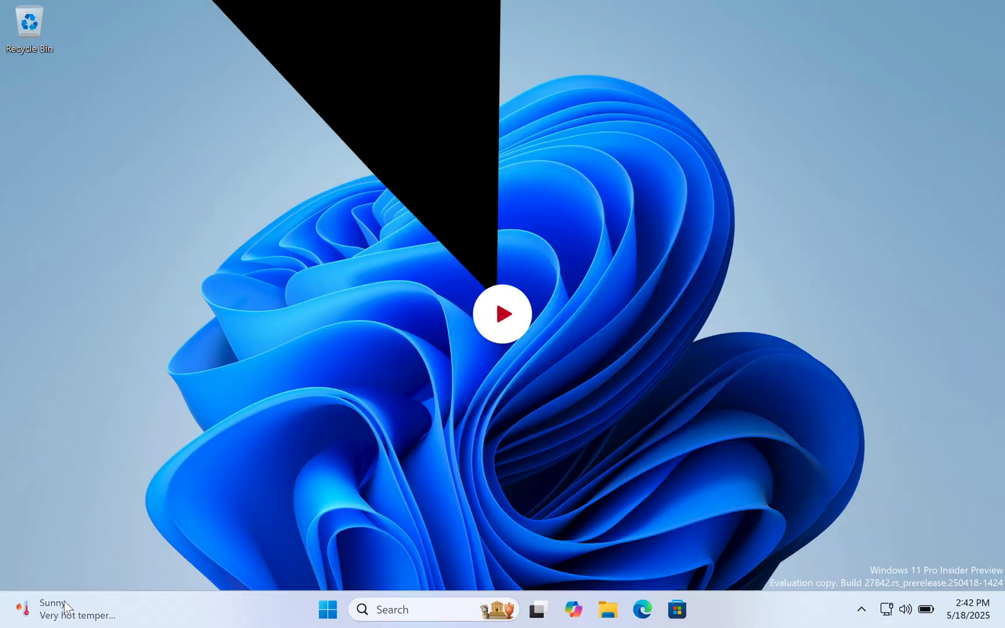
Step: Browse the Windows 11 Widgets panel from the weather widget, then open Copilot
mouse_move(65, 607)
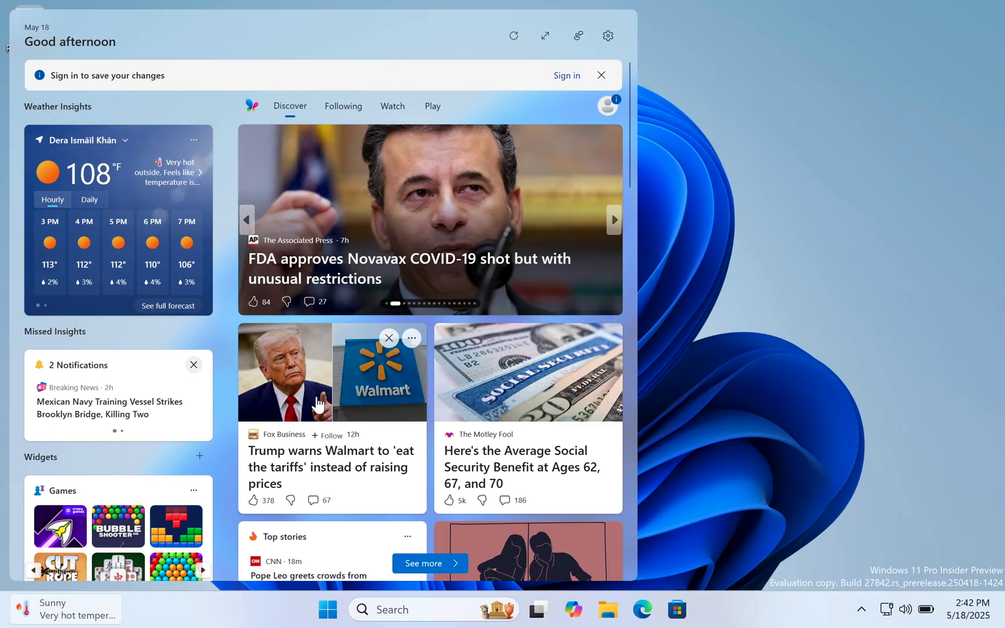
scroll(316, 403, "down", 5)
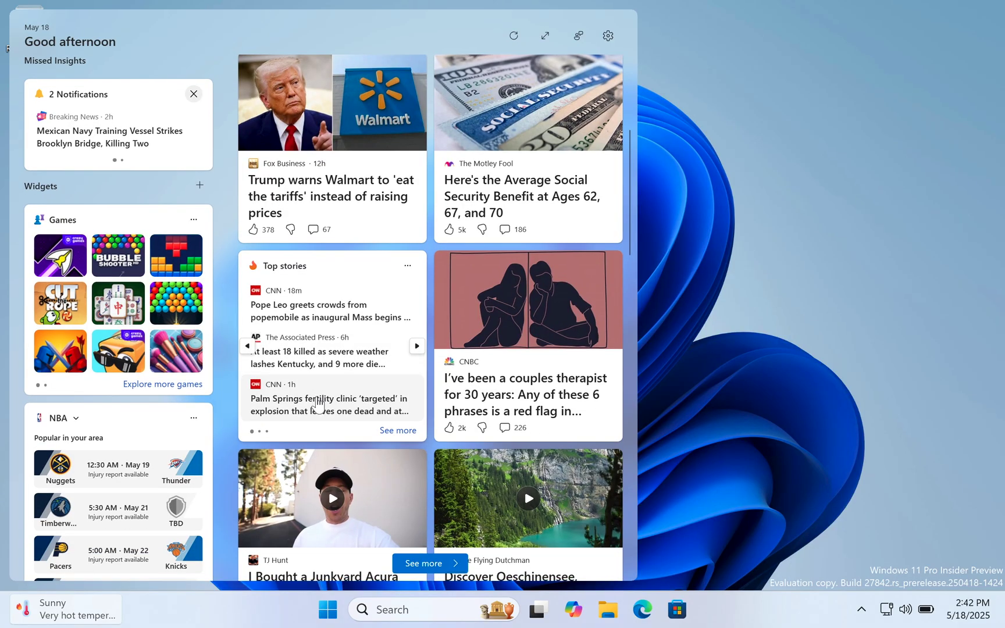
scroll(316, 403, "down", 3)
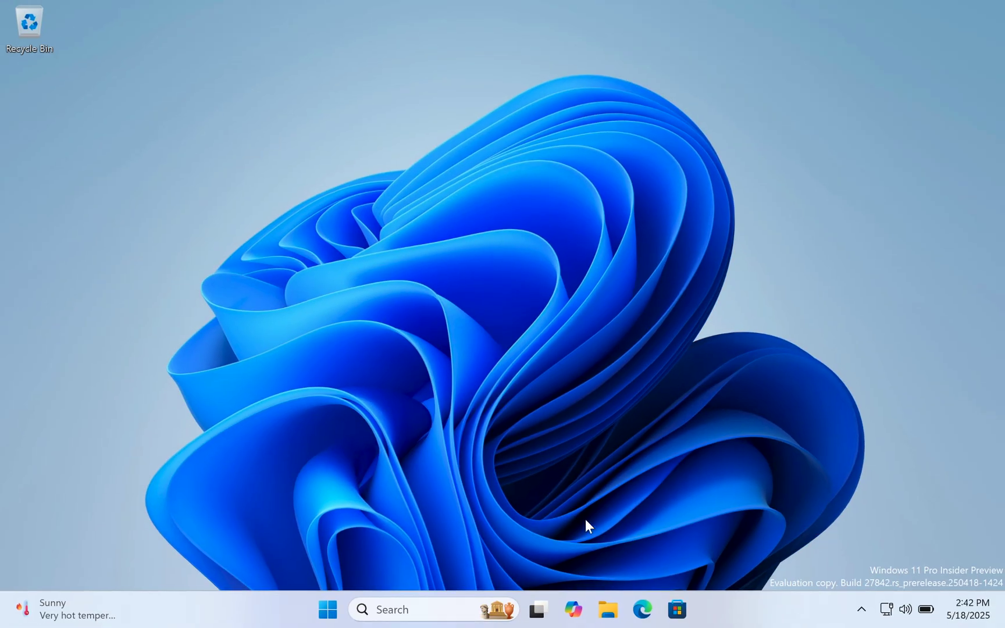
left_click(575, 611)
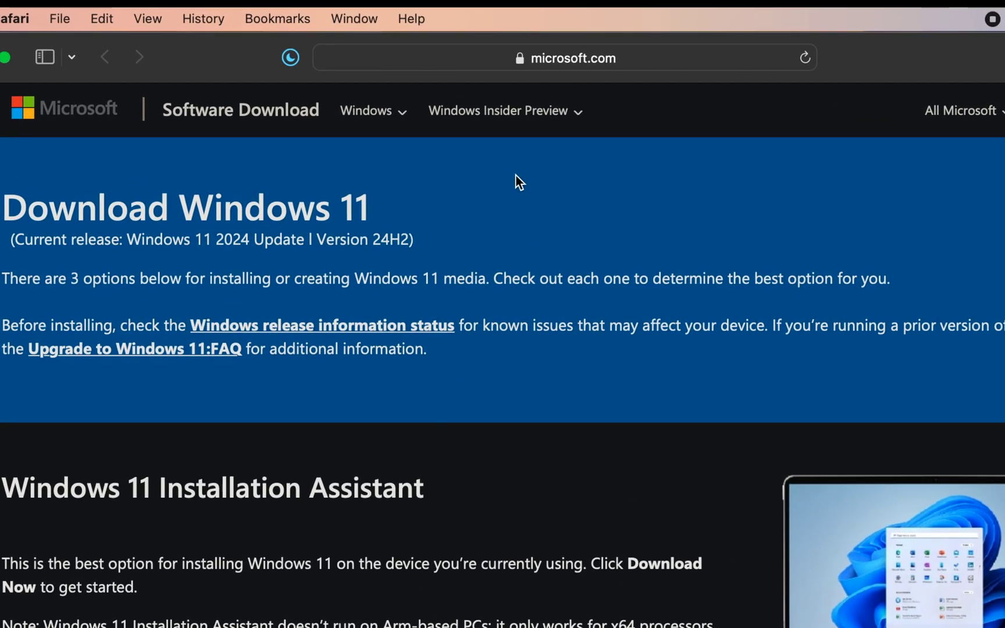
Step: Go to the Windows 10/11 Insider Preview downloads page and start the Microsoft account sign-in
left_click(523, 121)
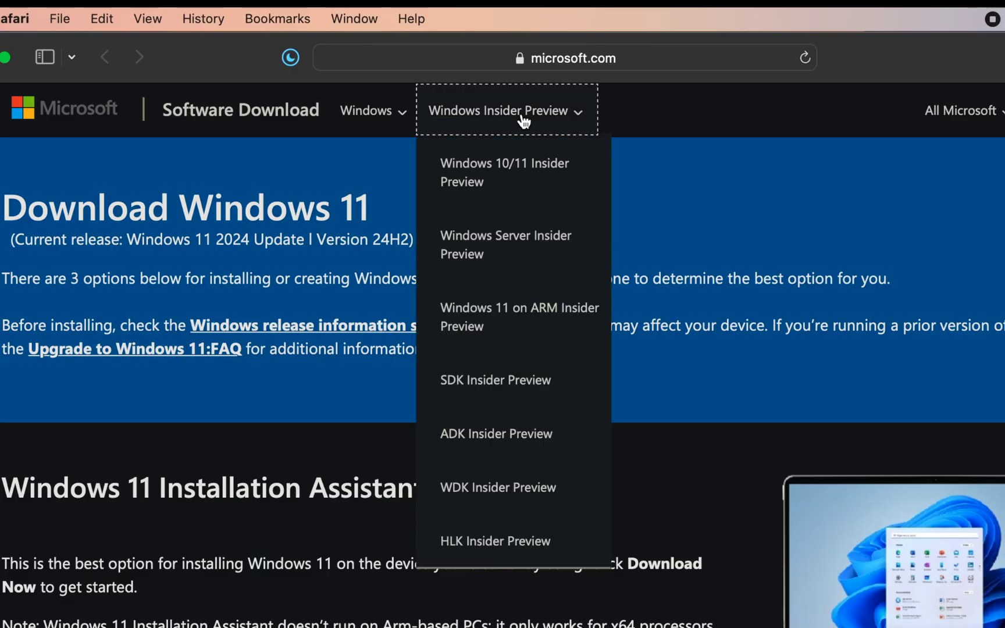
left_click(513, 168)
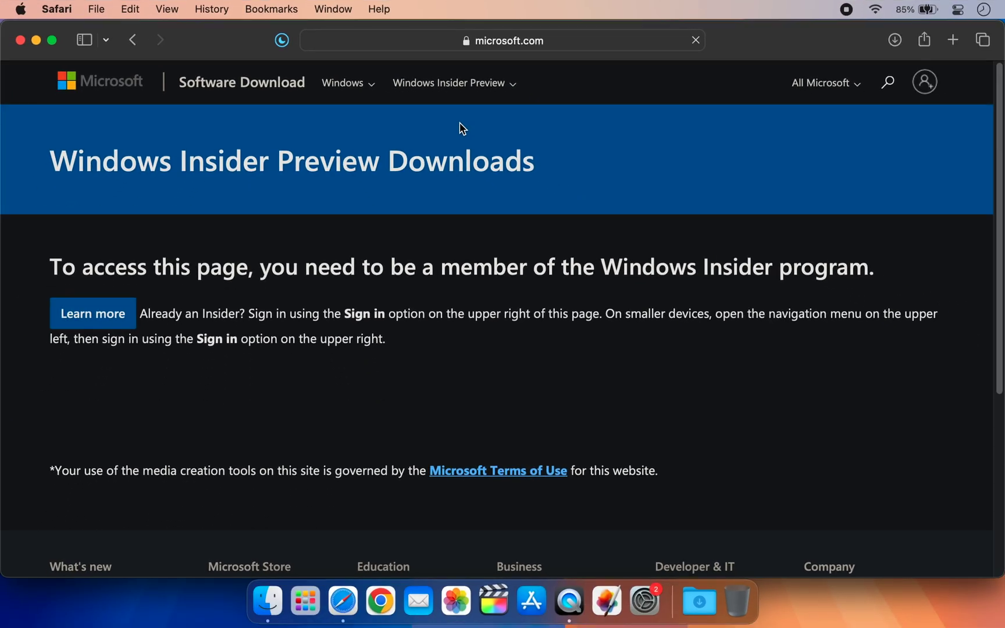
left_click_drag(344, 314, 385, 316)
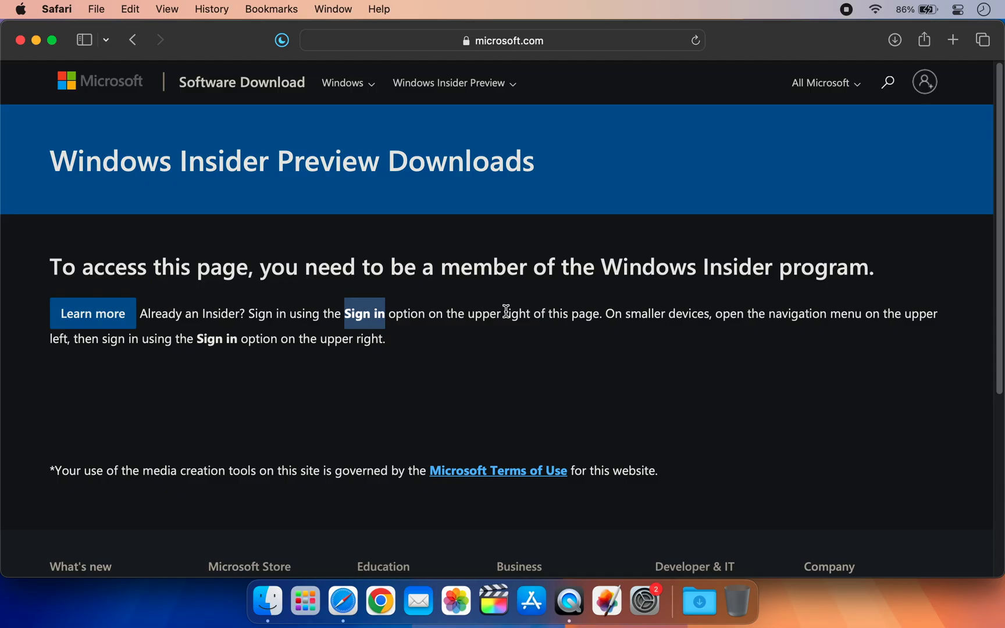
left_click(924, 88)
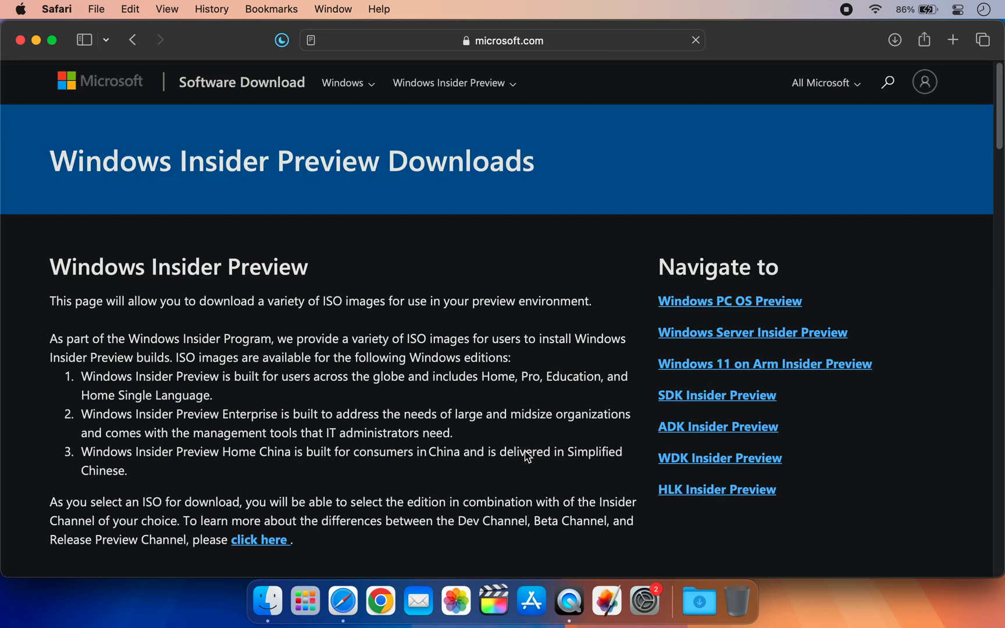
Step: Select and confirm the Windows 11 Insider Preview (Canary Channel) - Build 27842 edition
scroll(527, 457, "down", 10)
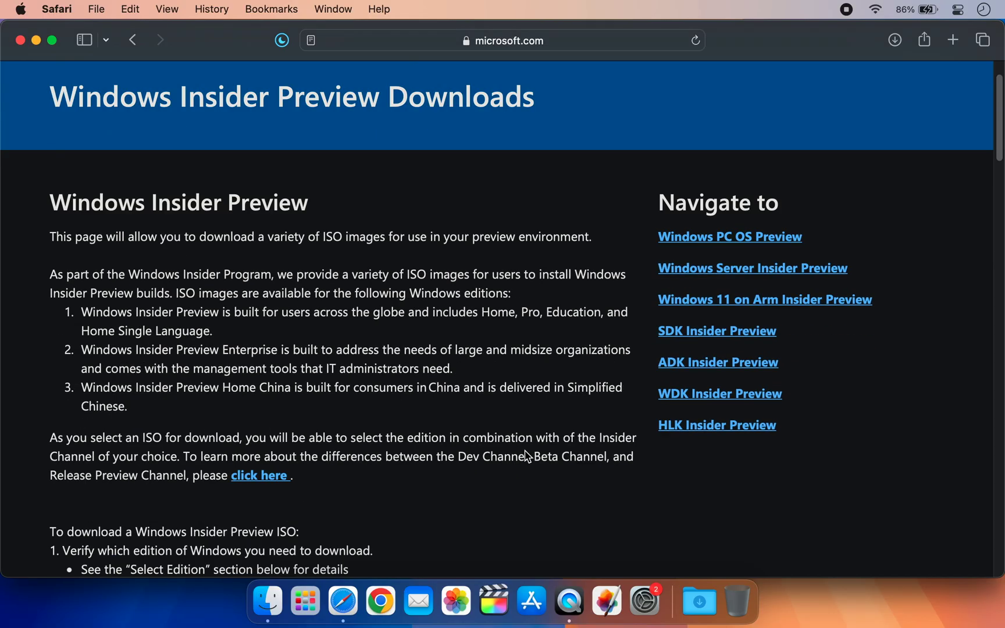
scroll(527, 456, "down", 20)
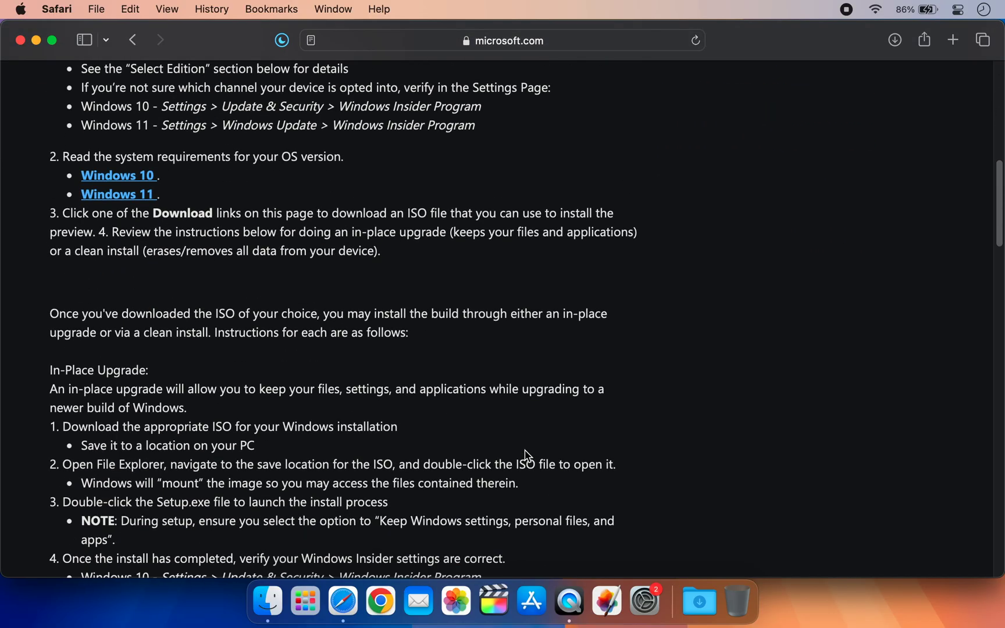
scroll(525, 450, "down", 11)
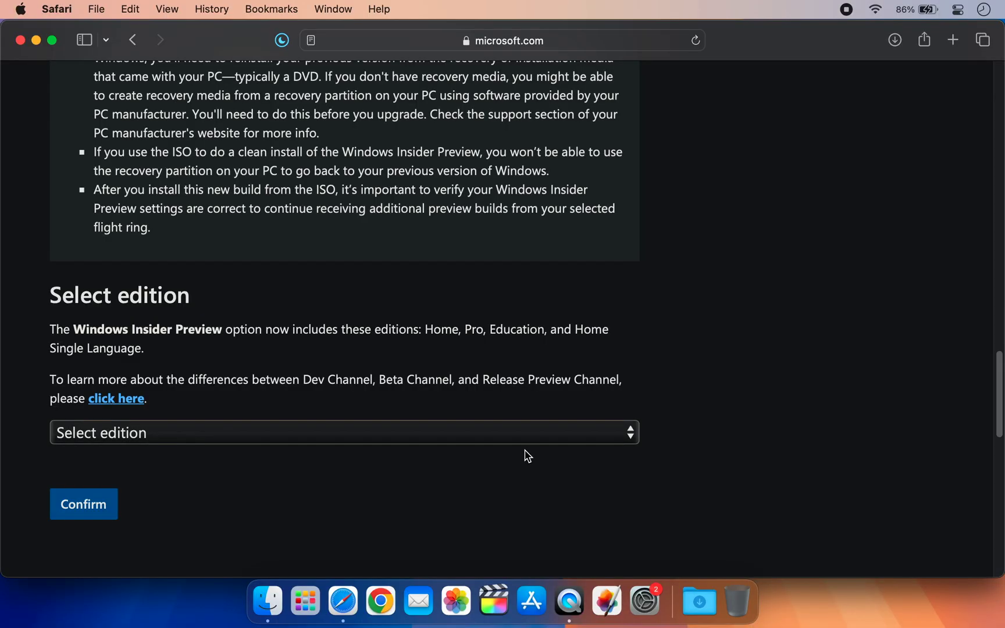
left_click(372, 436)
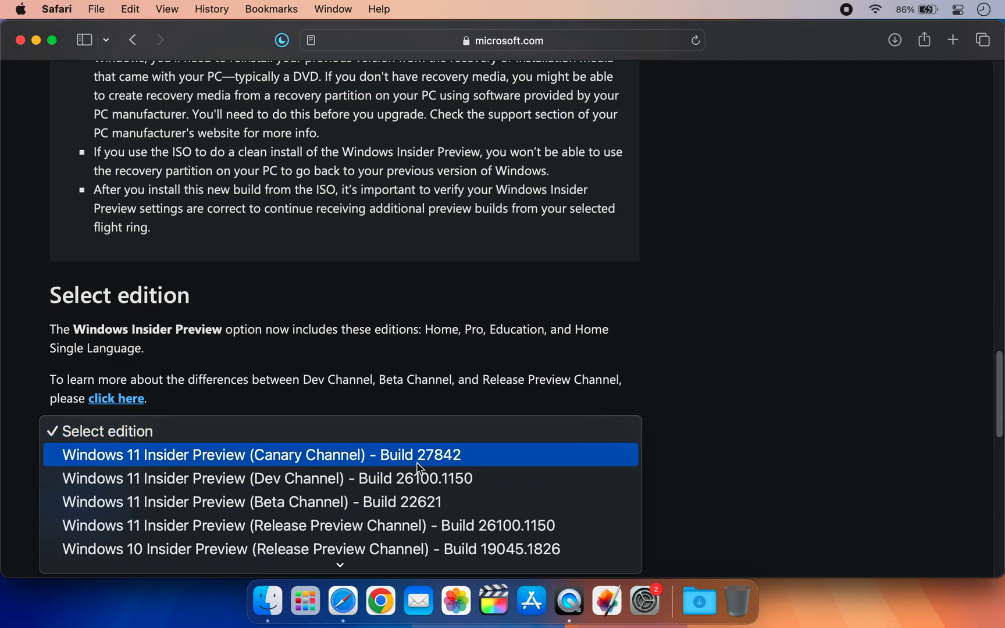
left_click(456, 465)
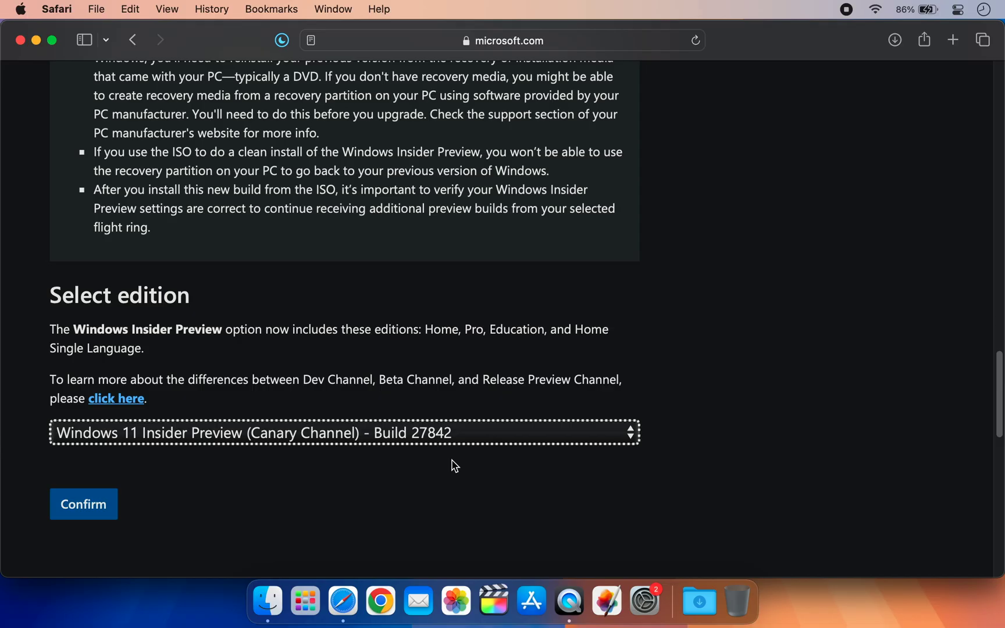
left_click(93, 505)
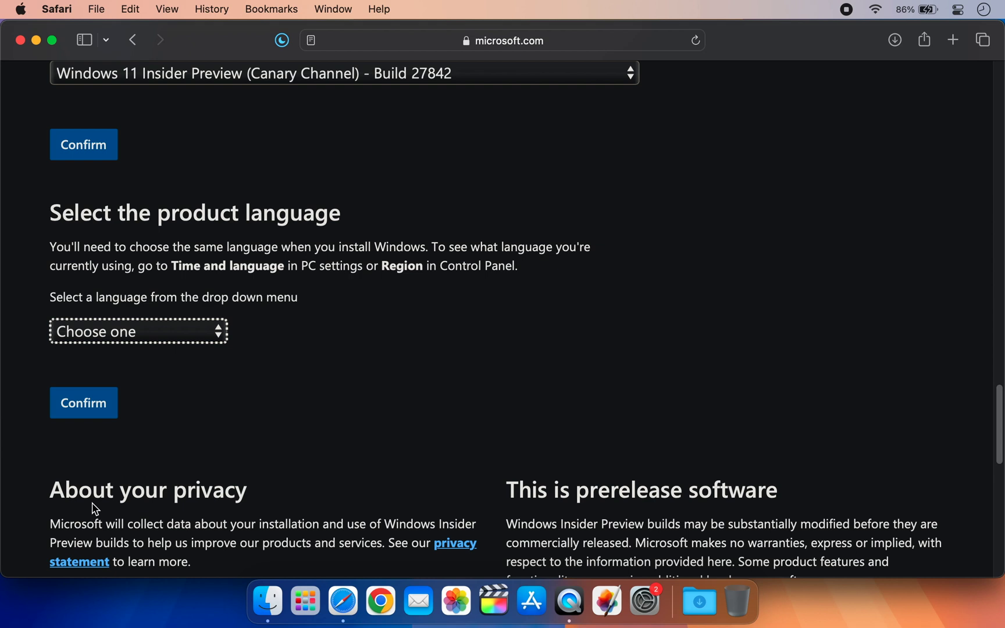
Step: Choose English (United States) as the product language and confirm it
left_click(168, 336)
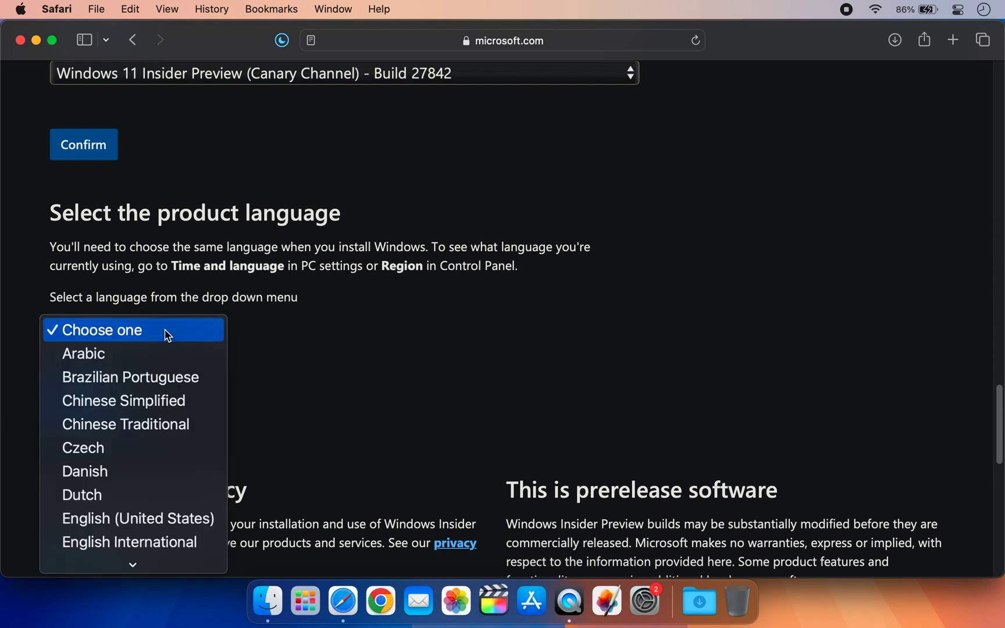
left_click(175, 519)
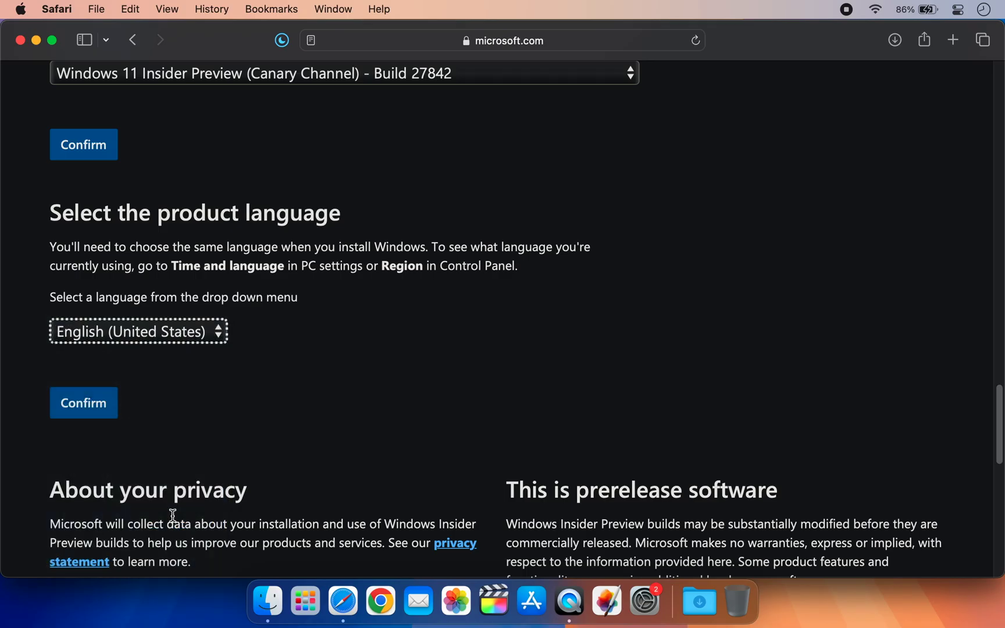
left_click(99, 417)
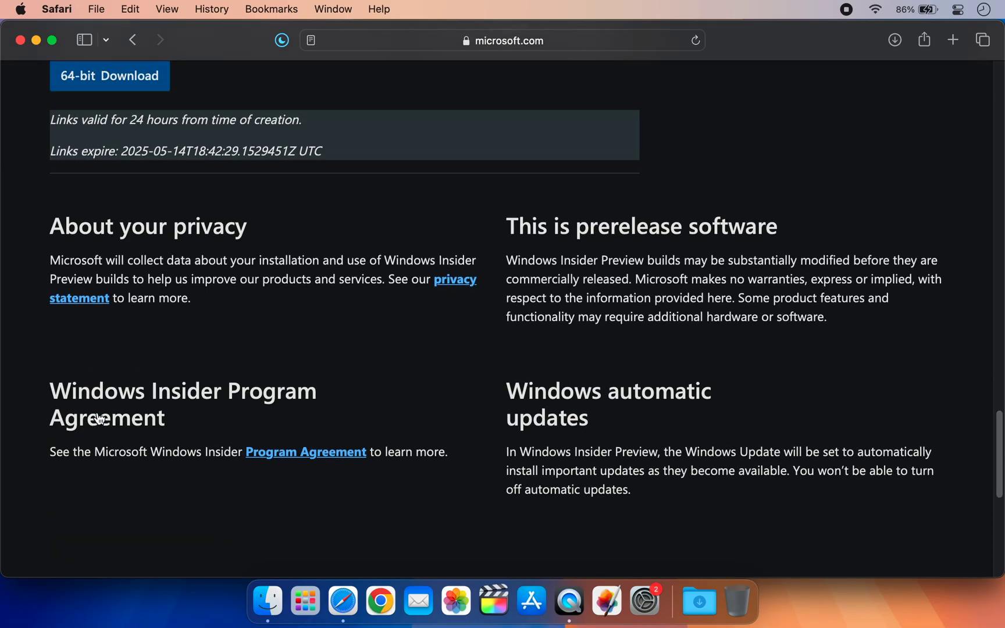
Step: Start the 64-bit ISO download and allow microsoft.com to download it
scroll(111, 401, "up", 3)
scroll(145, 321, "up", 2)
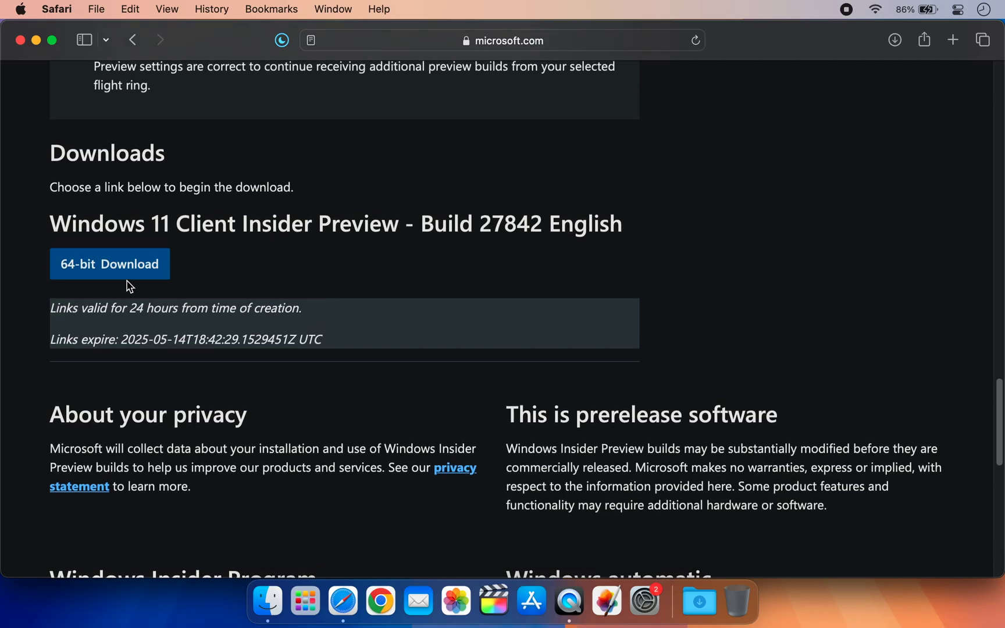
left_click(110, 274)
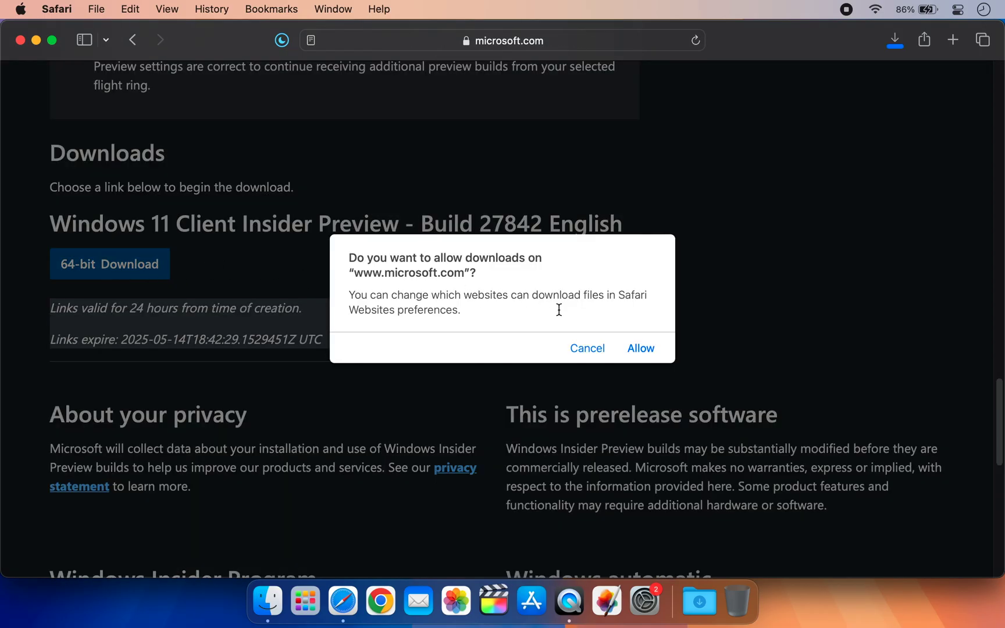
left_click(640, 348)
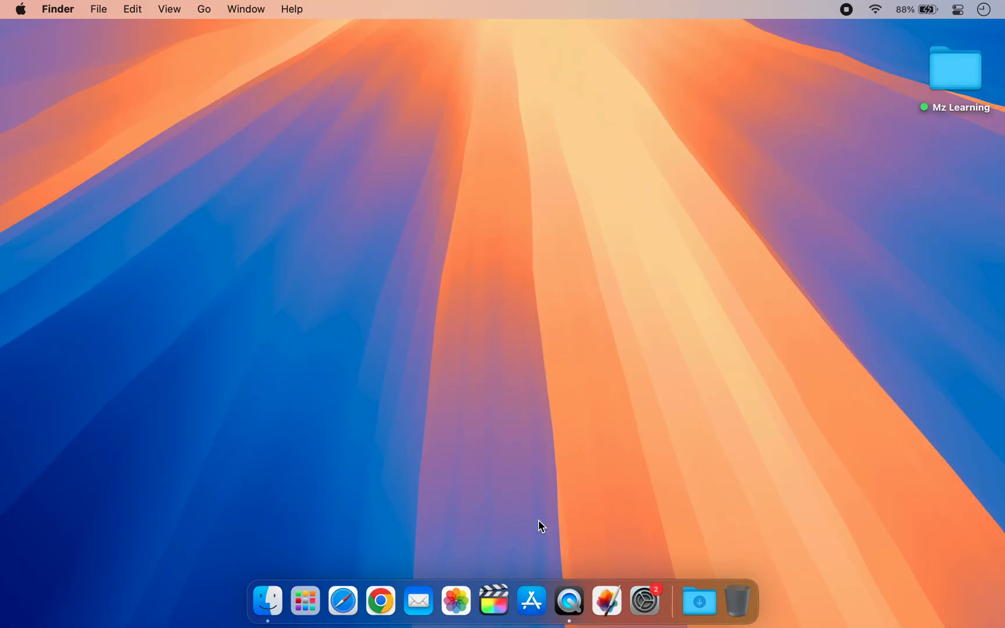
Step: Check the downloaded ISO in the Downloads stack, then open Safari for the Parallels website
left_click(695, 596)
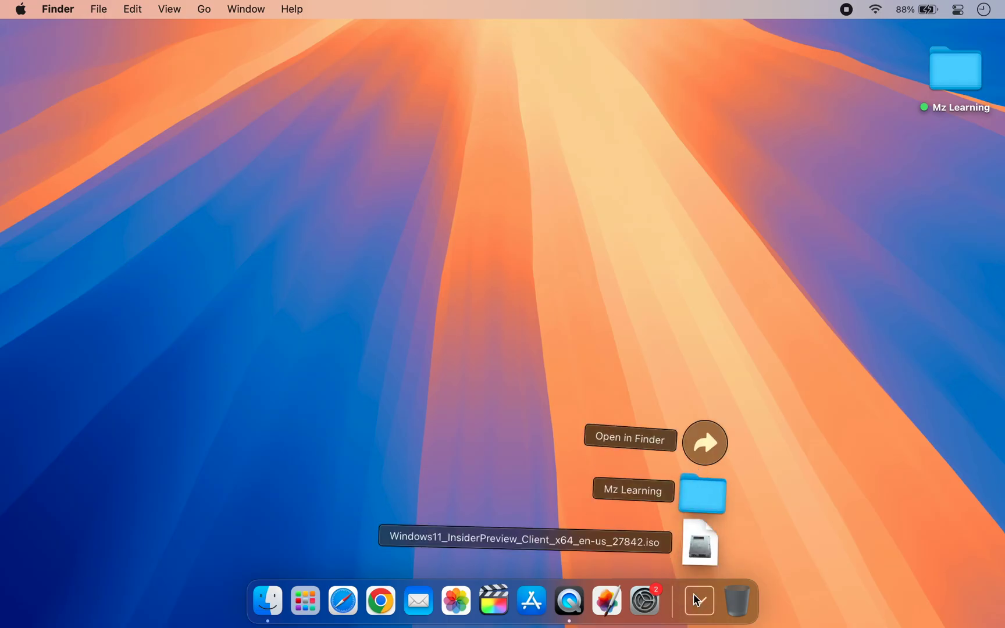
left_click(695, 596)
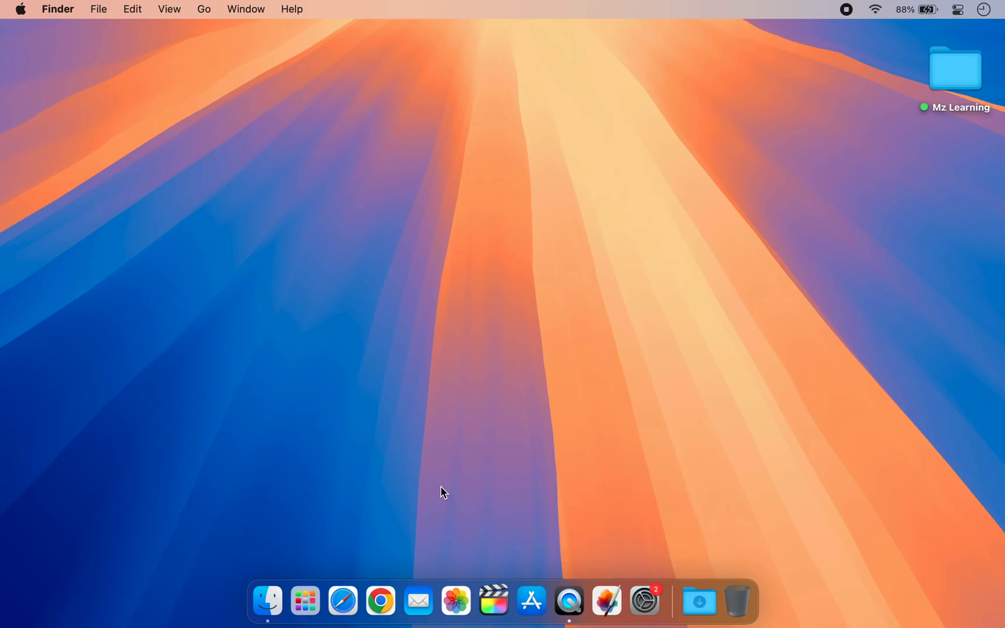
left_click(343, 600)
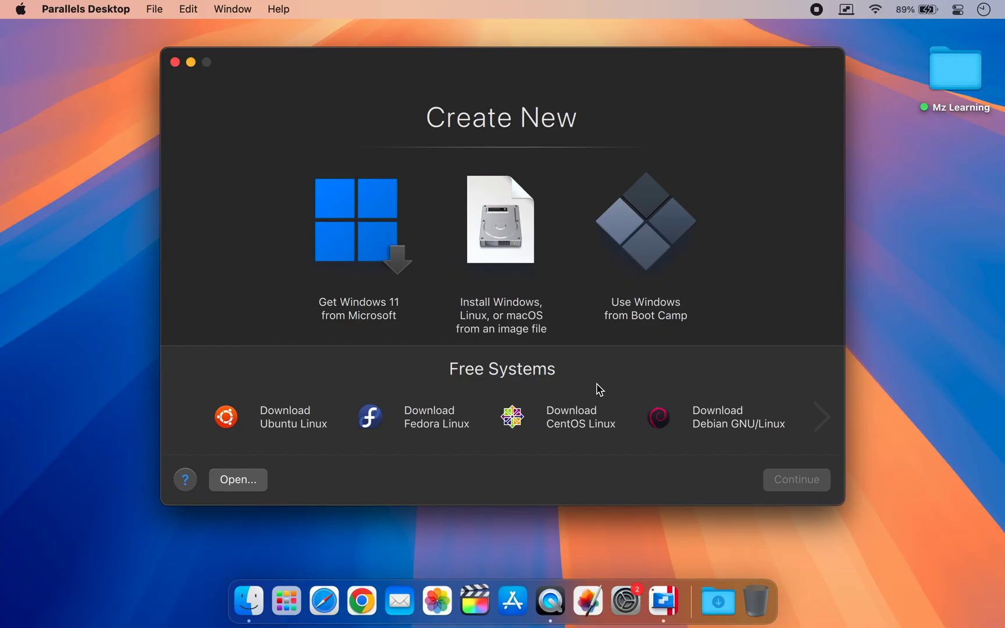
Step: Install from the Windows11_InsiderPreview_Client_x64_en-us_27842.iso image in Downloads and continue
left_click(509, 252)
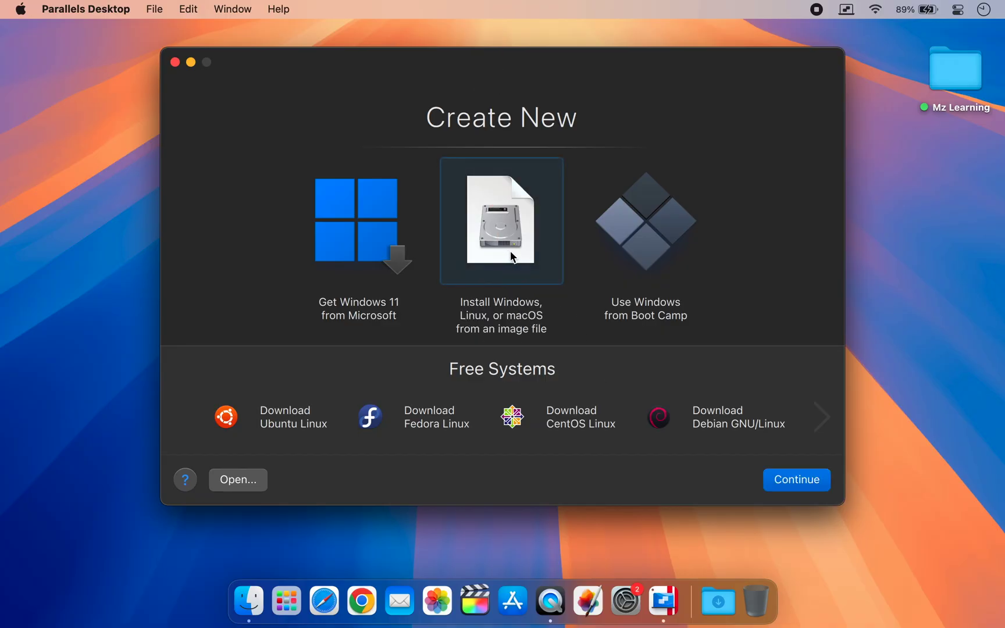
left_click(799, 480)
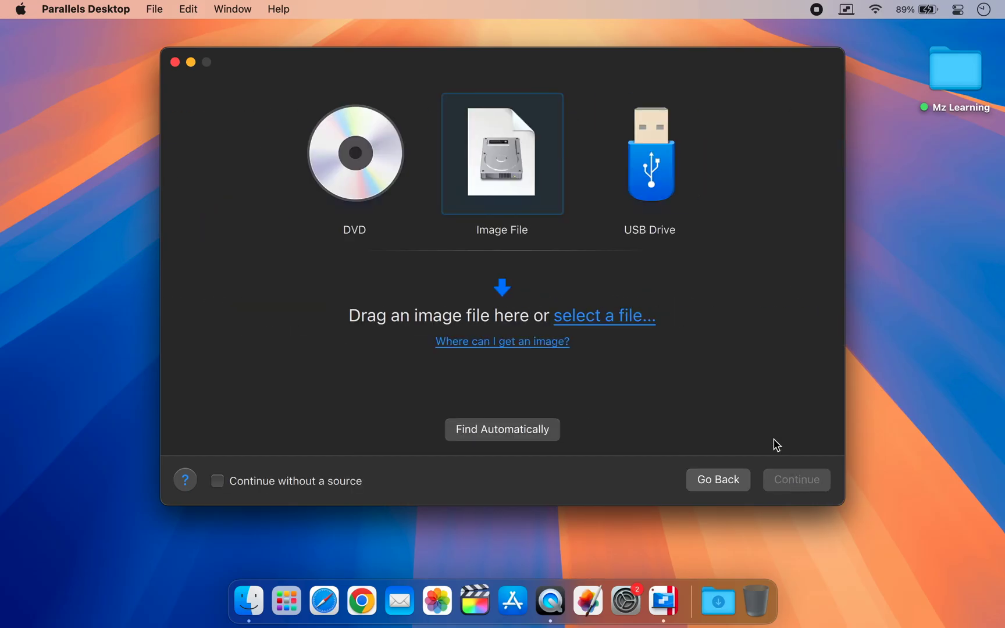
left_click(608, 318)
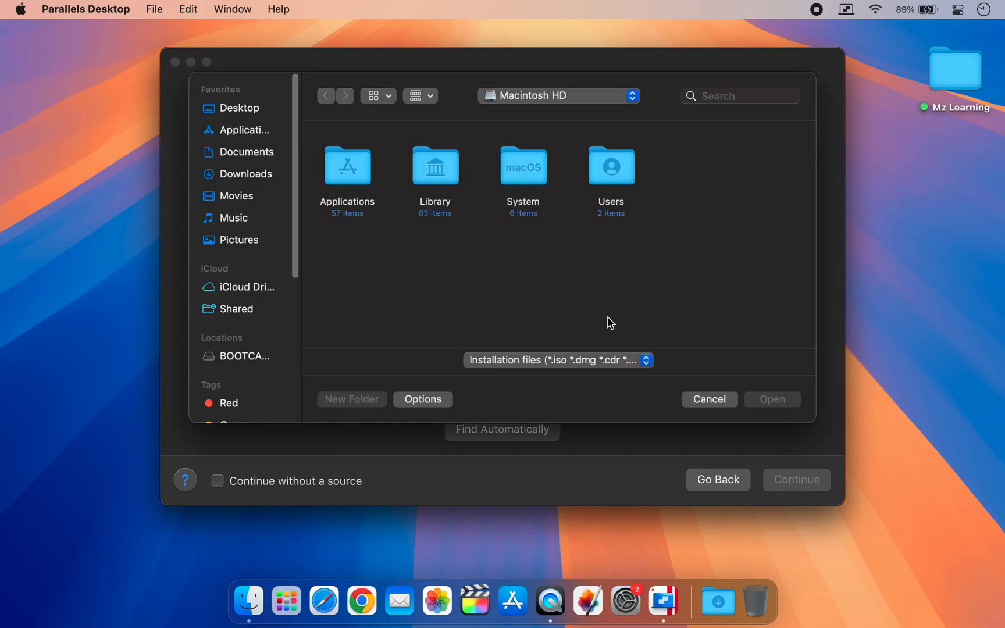
left_click(264, 183)
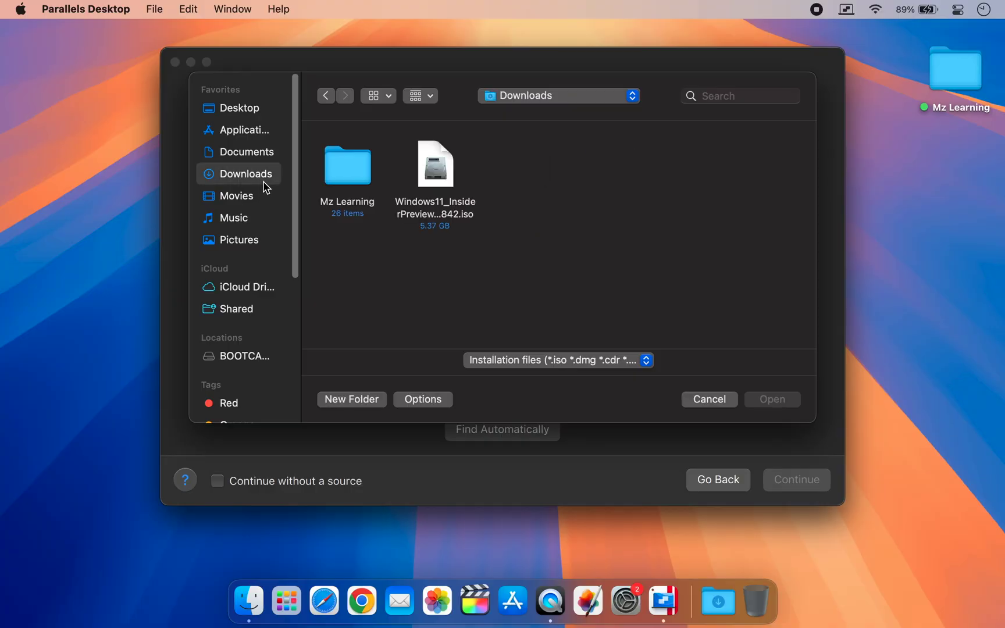
left_click(436, 179)
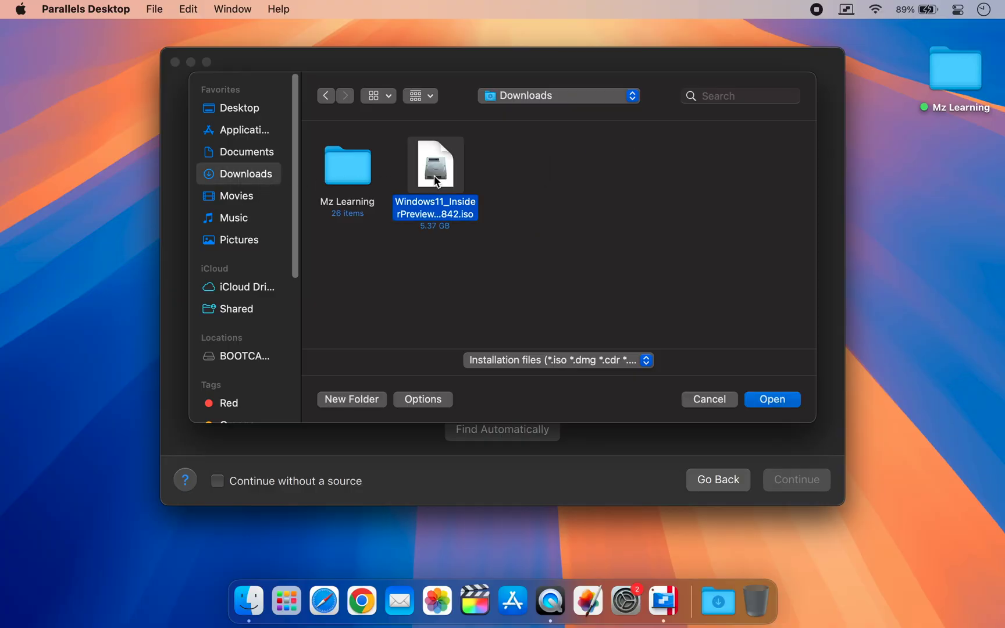
left_click(772, 399)
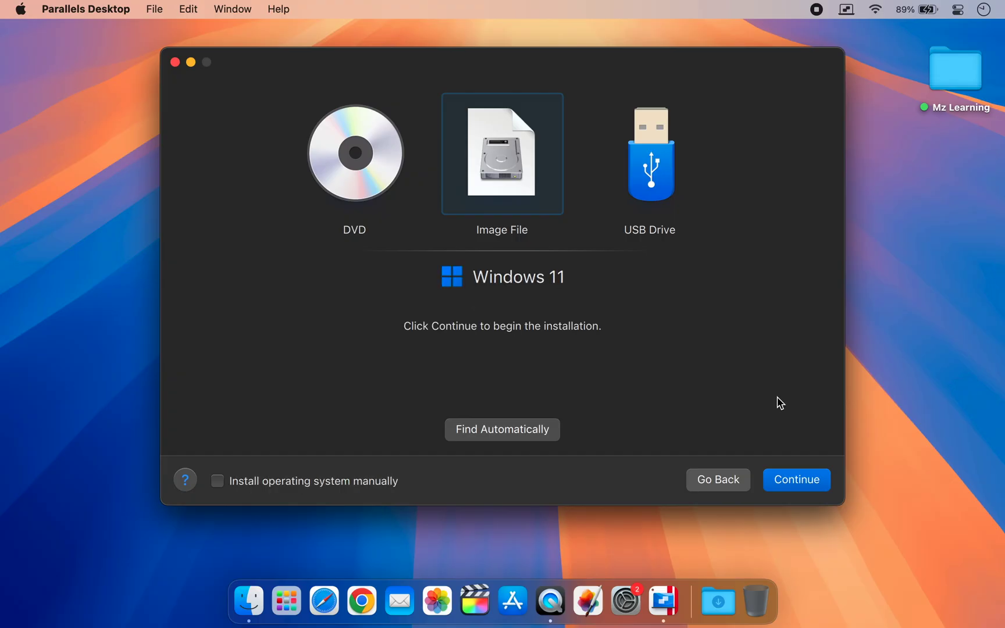
left_click(798, 480)
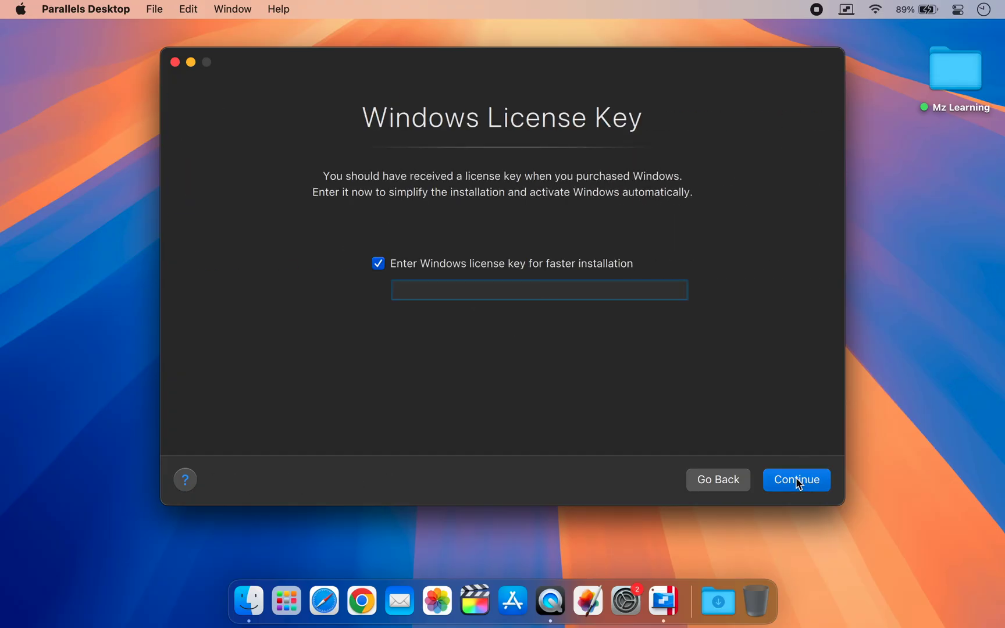
Step: Skip the license key, pick Windows 11 Pro, keep Productivity, and create VM 'Windows 11'
left_click(380, 265)
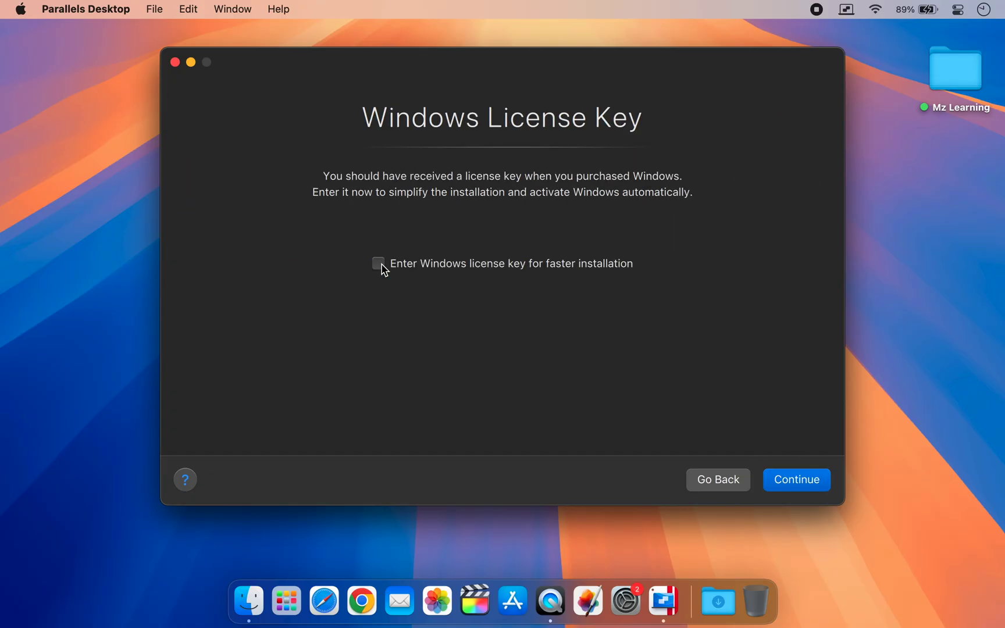
left_click(795, 482)
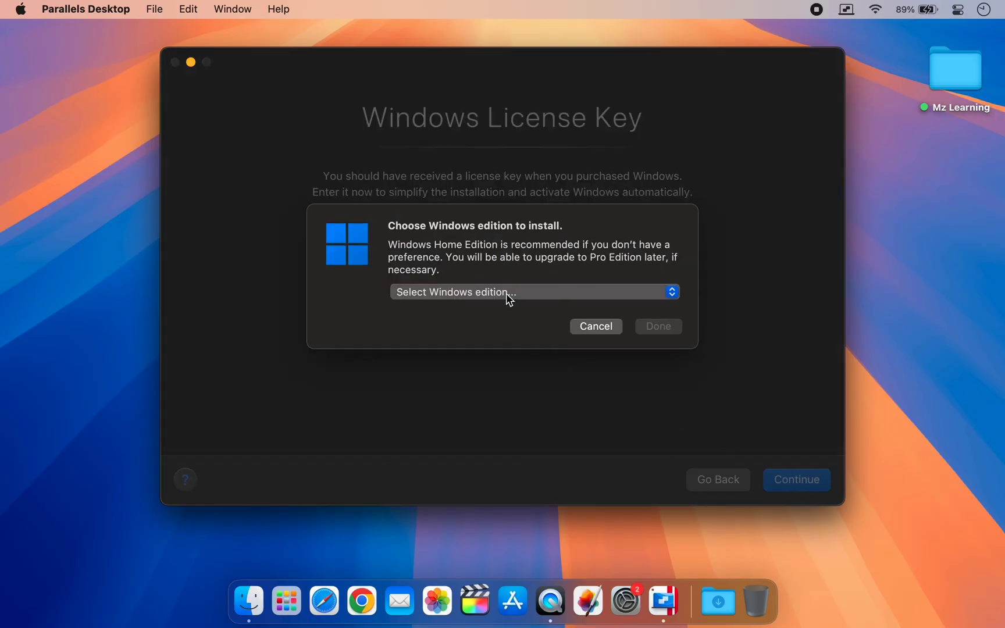
left_click(509, 293)
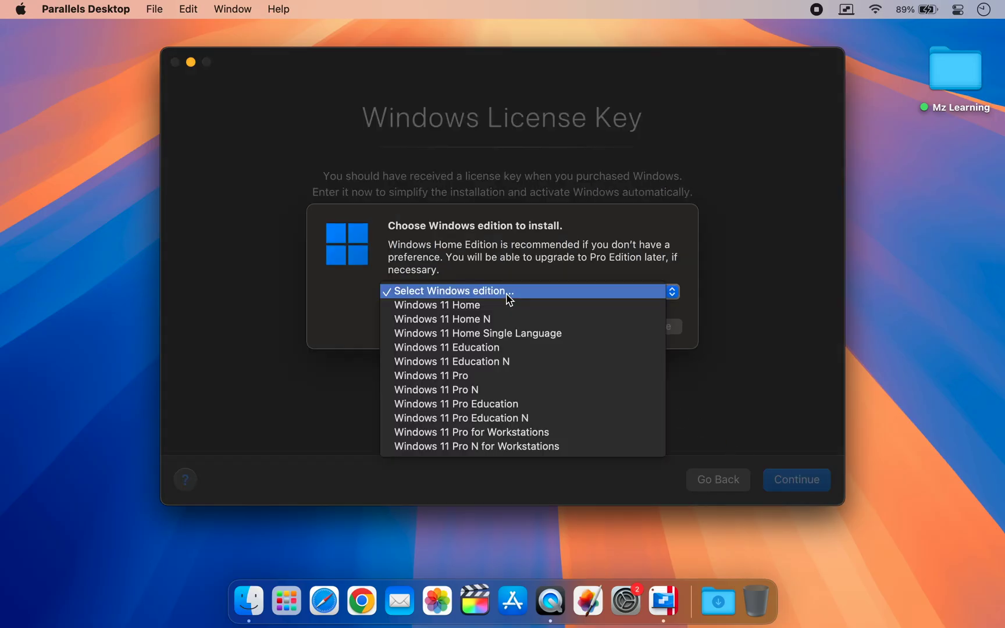
left_click(519, 377)
left_click(655, 329)
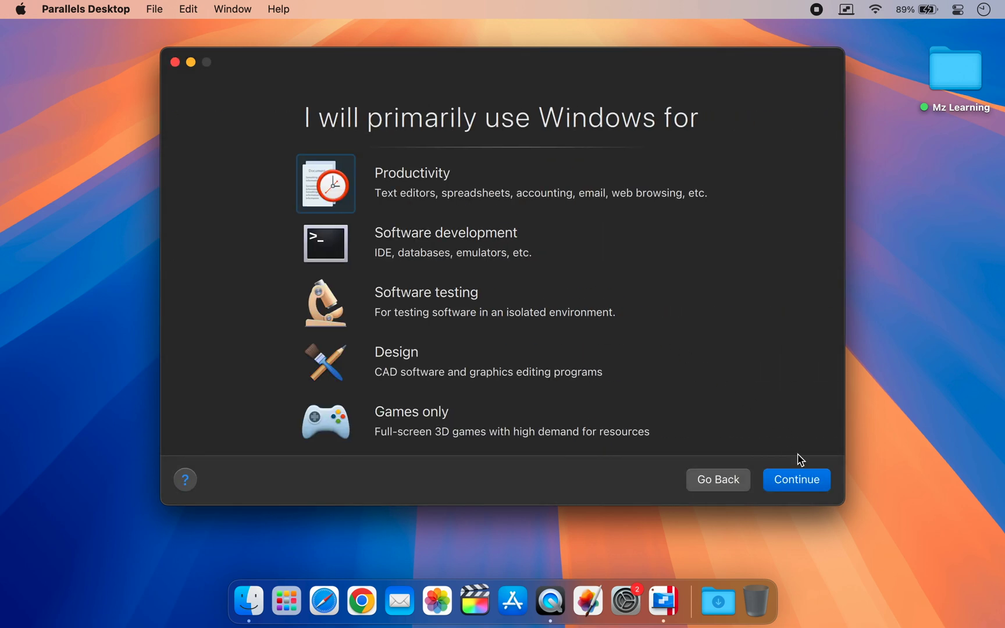
left_click(796, 480)
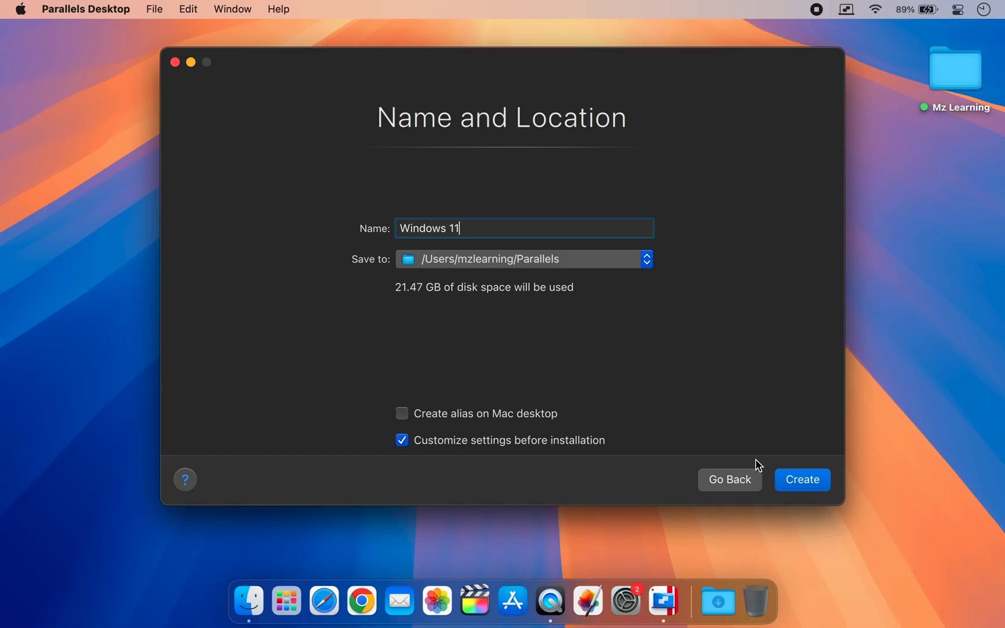
left_click(791, 480)
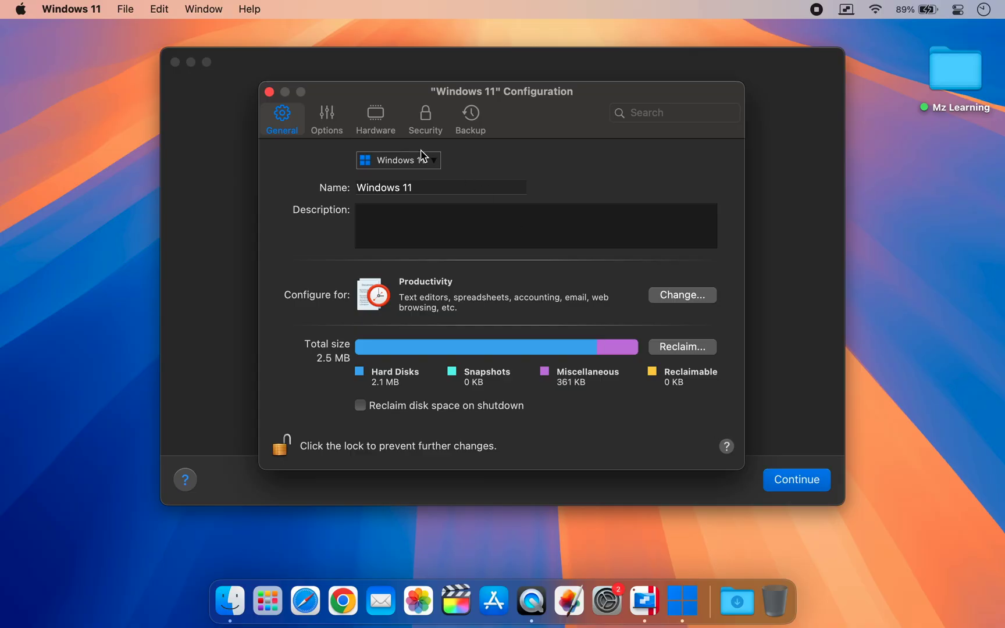
Step: In Hardware, switch CPU & Memory to Manual and set memory to 8 GB
left_click(383, 121)
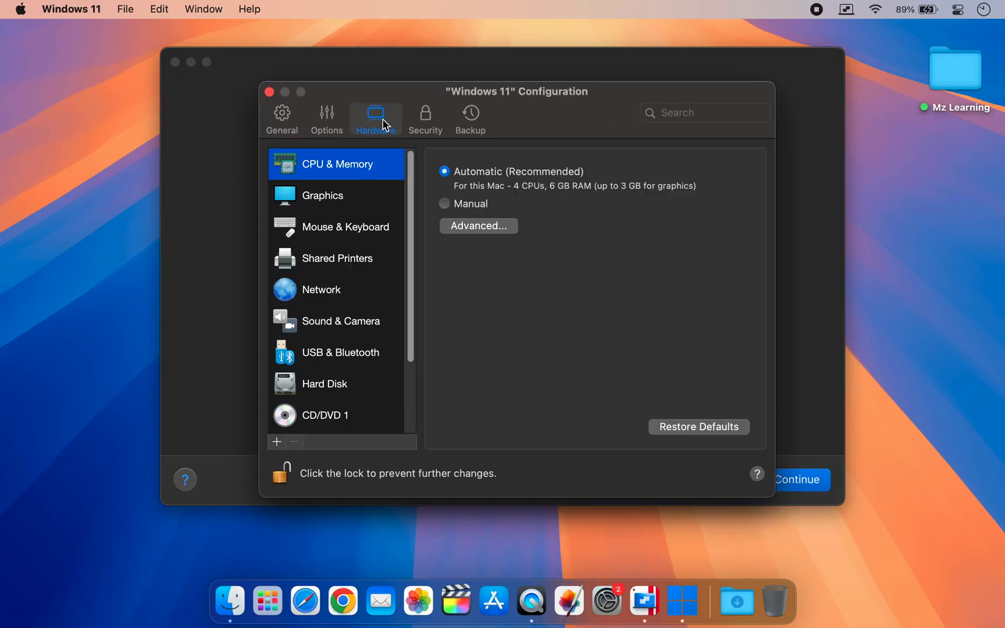
left_click(462, 207)
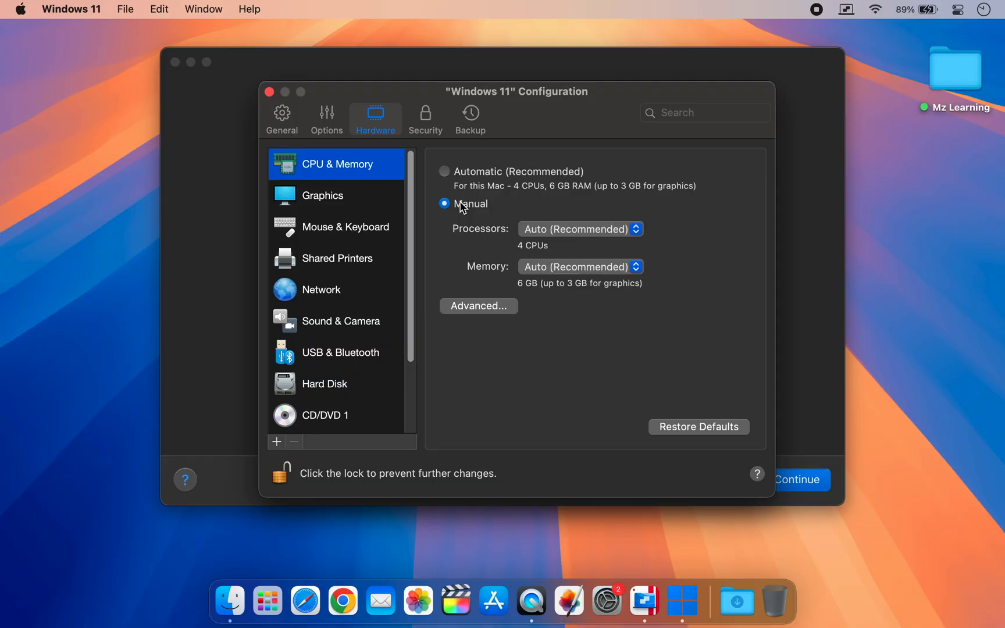
left_click(546, 267)
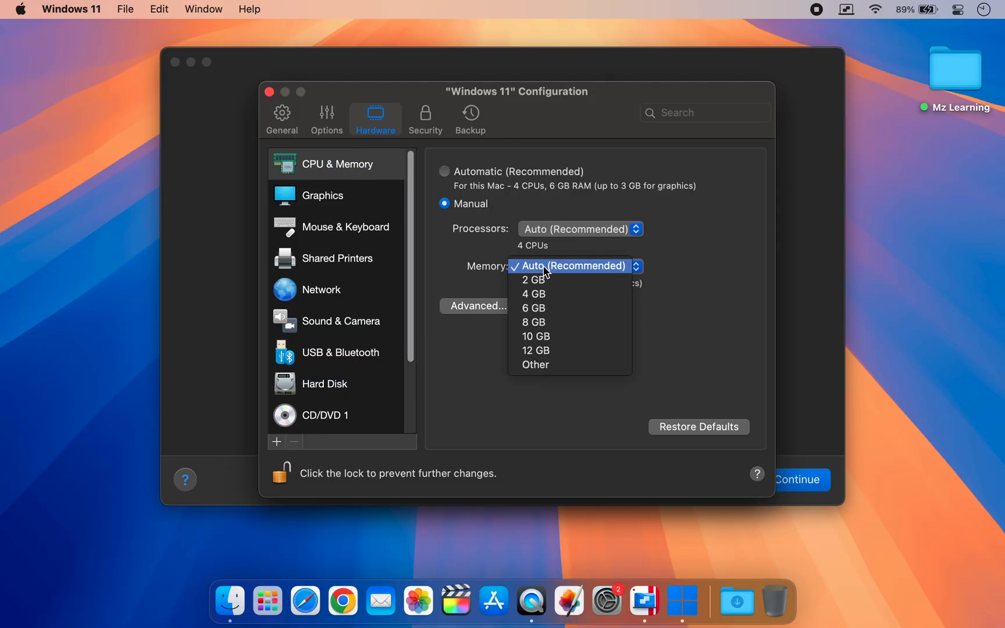
left_click(557, 325)
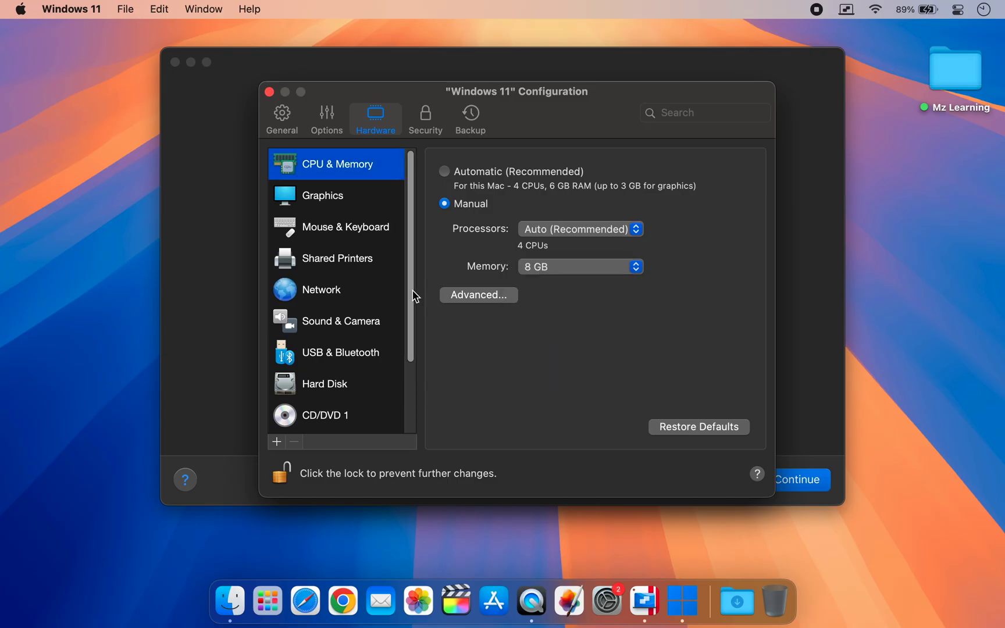
scroll(415, 303, "down", 3)
scroll(416, 346, "down", 2)
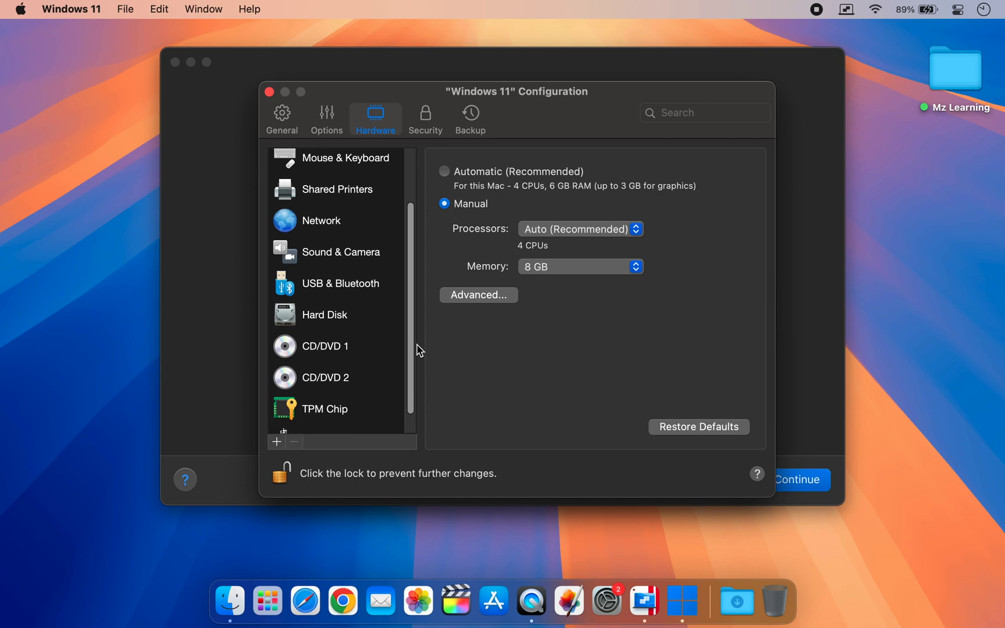
Step: Move the hard disk to IDE 1:0 in its advanced settings, then close the configuration
left_click(335, 307)
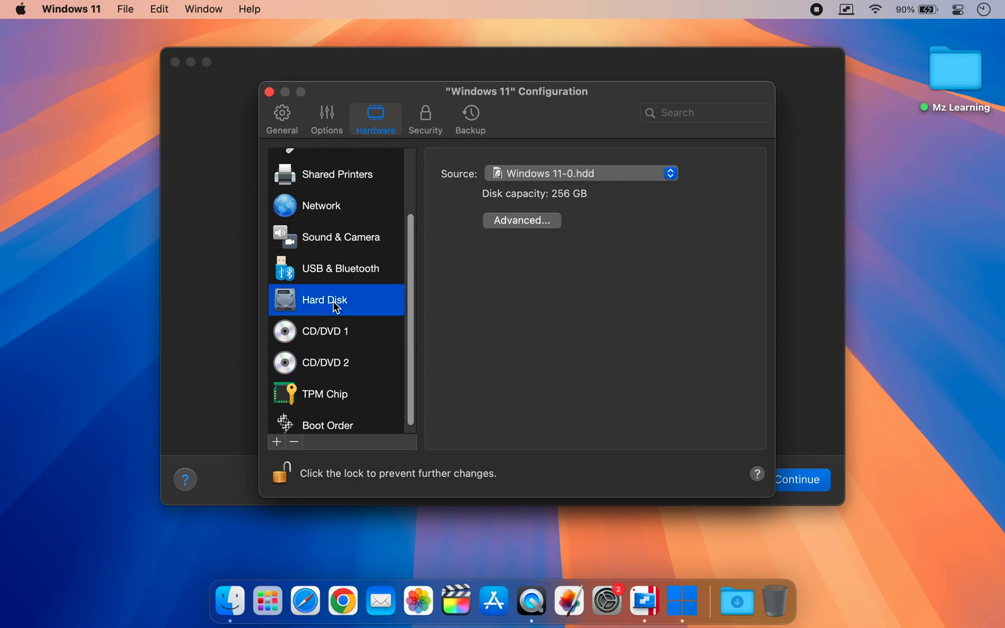
left_click(514, 221)
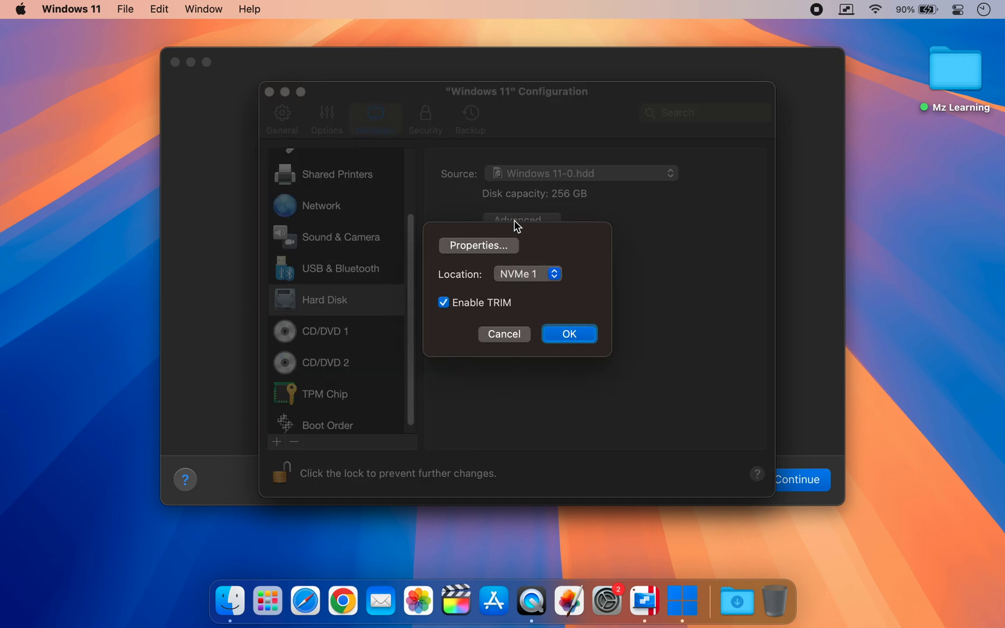
left_click(555, 273)
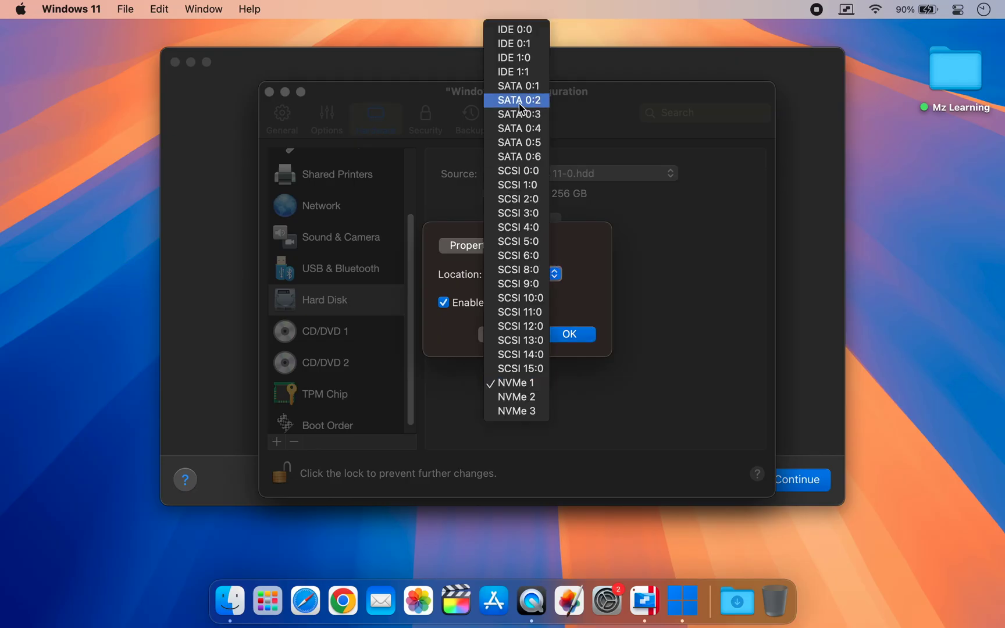
left_click(524, 59)
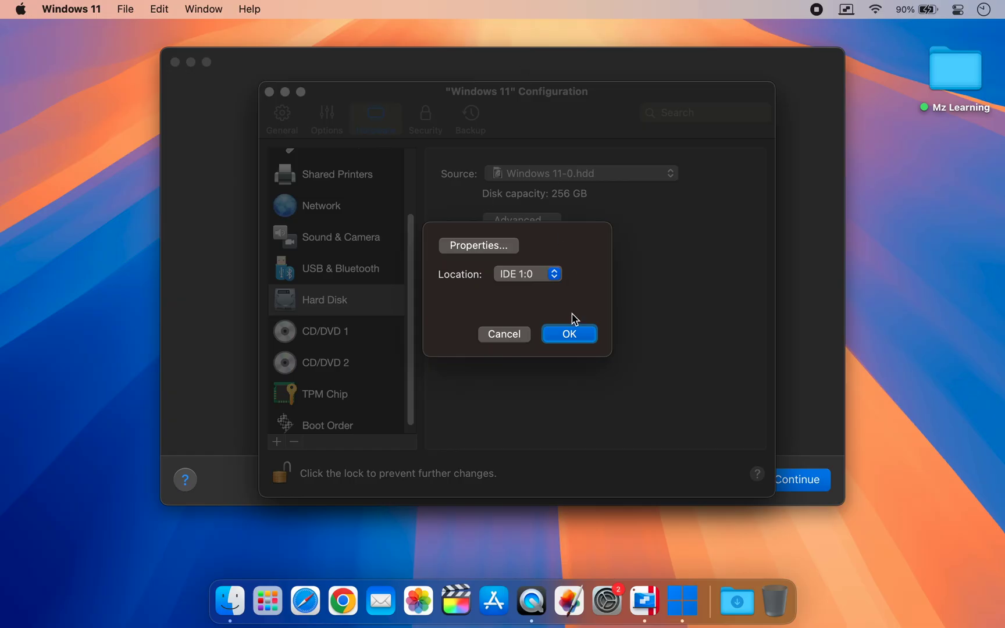
left_click(572, 334)
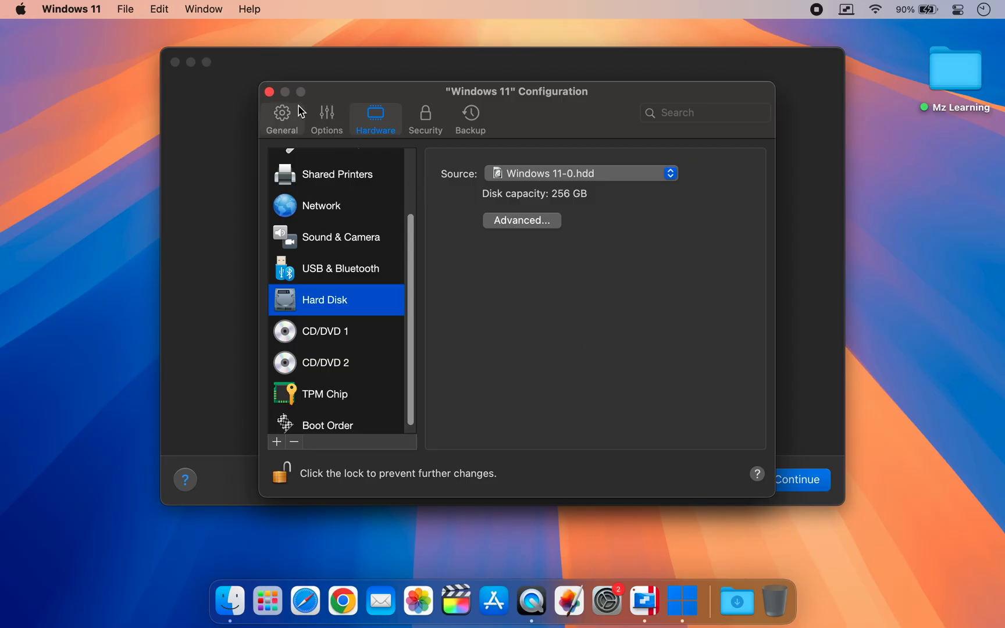
left_click(269, 92)
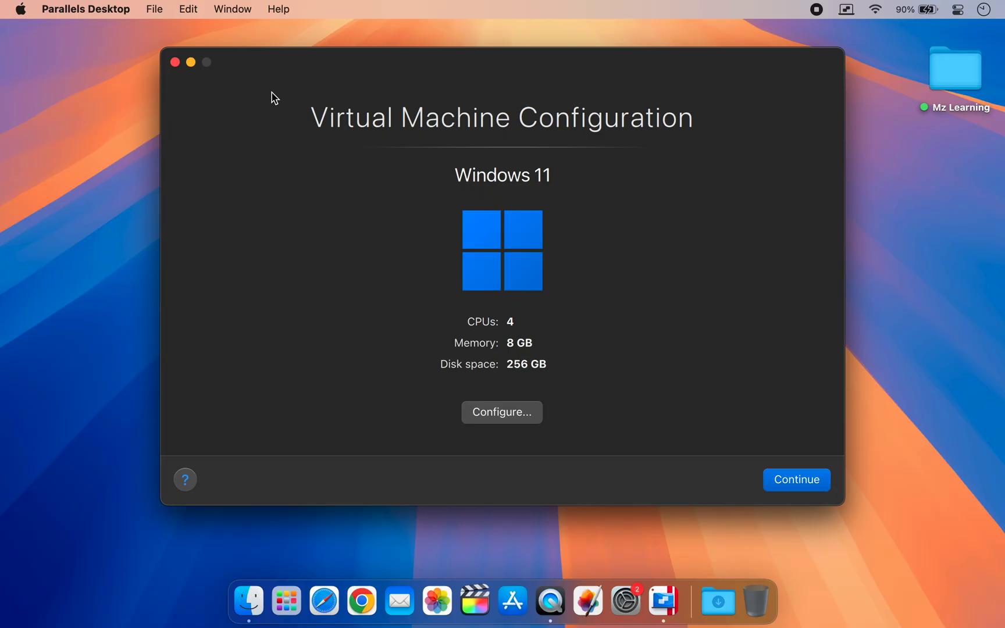
Step: Start the VM's Windows installation and dismiss the camera access alert
left_click(797, 480)
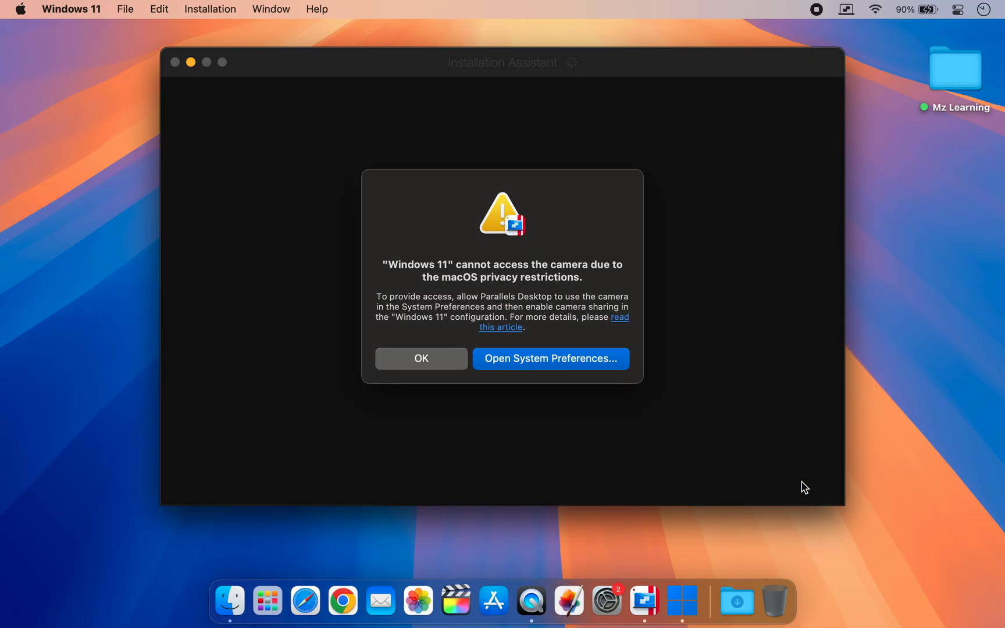
left_click(440, 365)
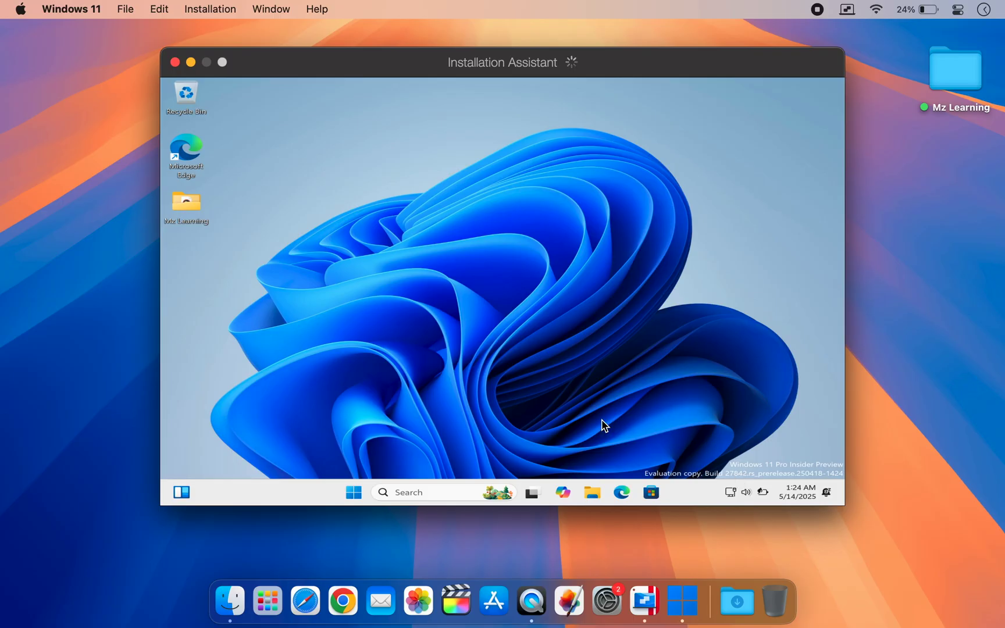
Step: Check the About page's Windows specifications and highlight OS build 27842.1000
right_click(357, 493)
left_click(345, 221)
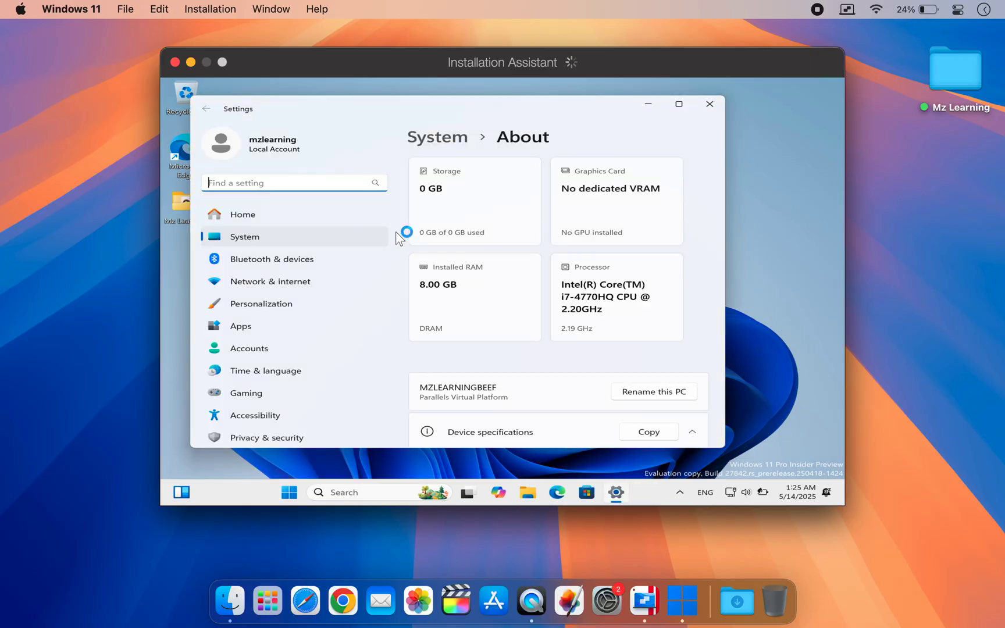
scroll(493, 339, "down", 10)
scroll(493, 339, "up", 3)
scroll(493, 339, "down", 10)
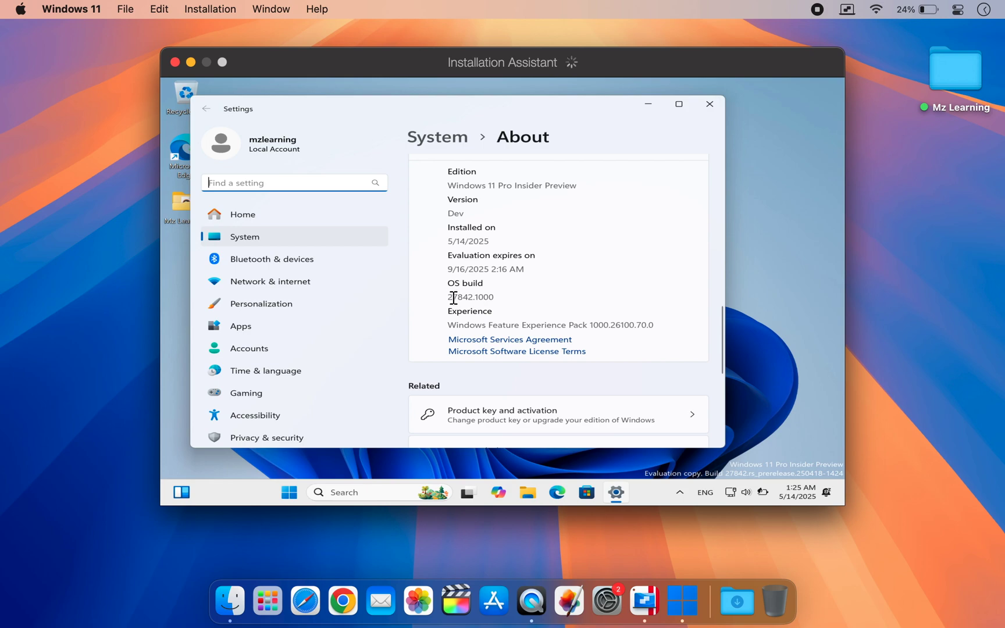
left_click_drag(448, 297, 504, 298)
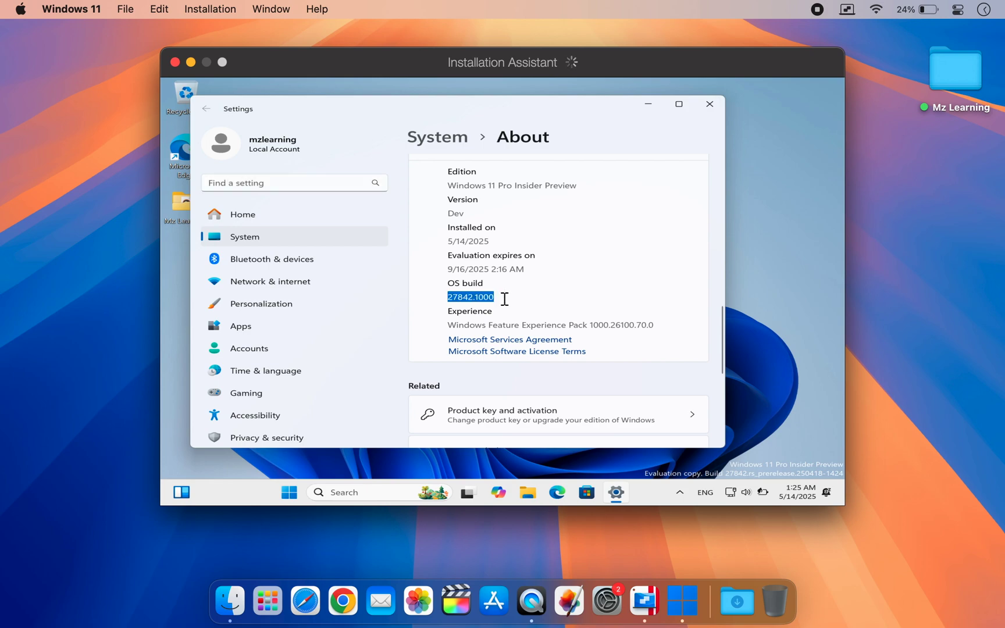